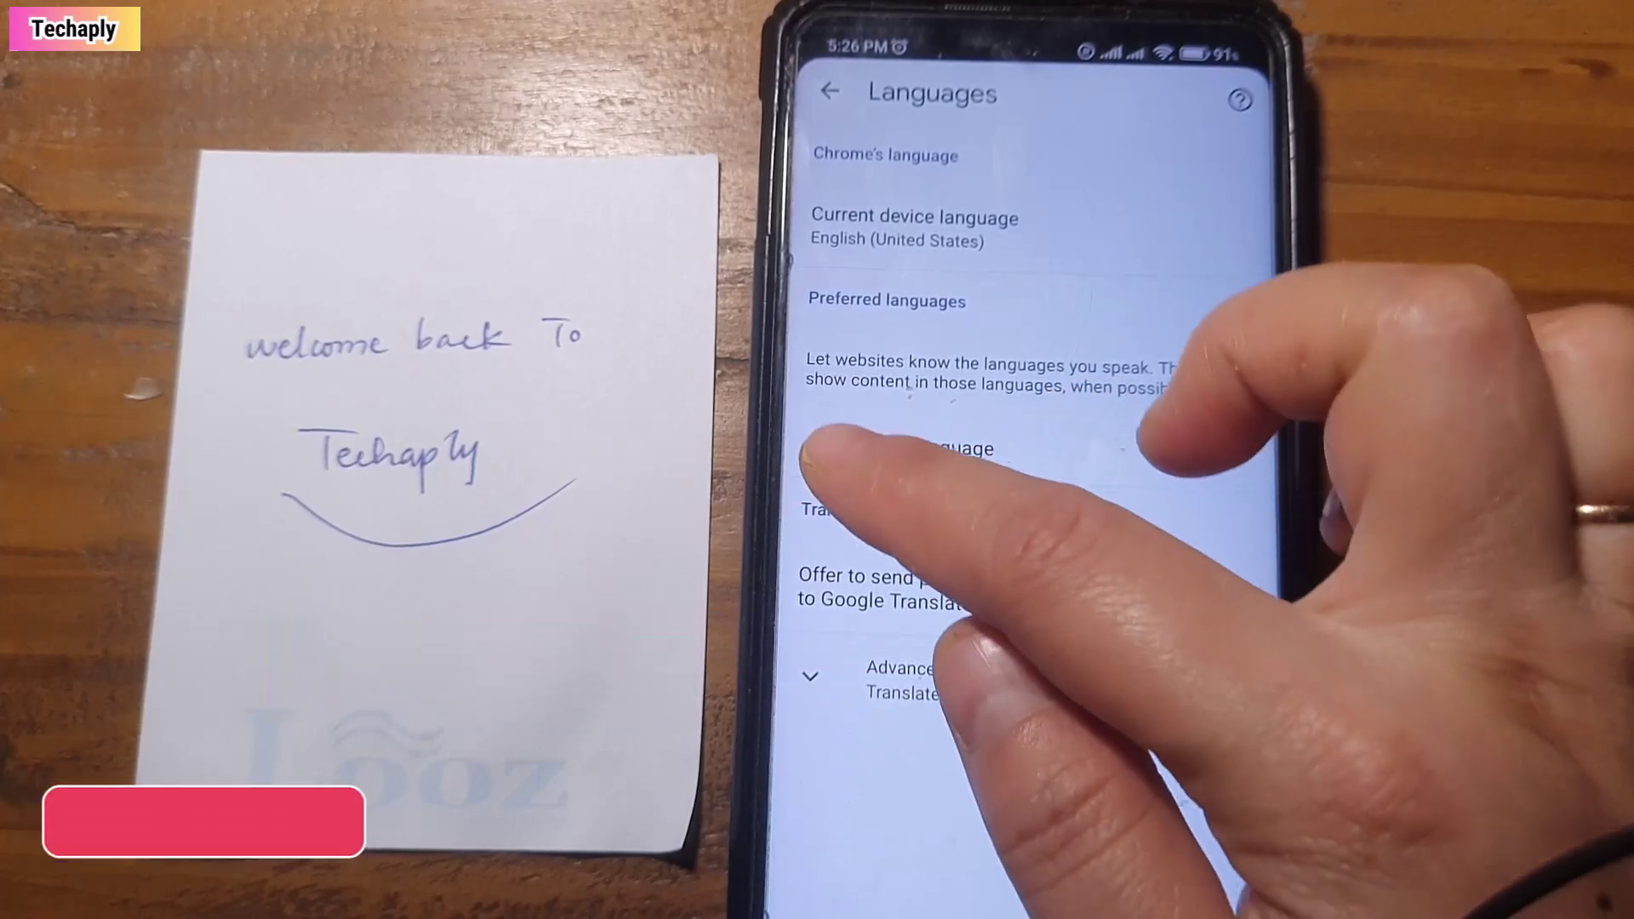
Search for and add English as a preferred language in Chrome on Android.
{"action": "left_click", "coordinate": [932, 447]}
{"action": "left_click", "coordinate": [1245, 94]}
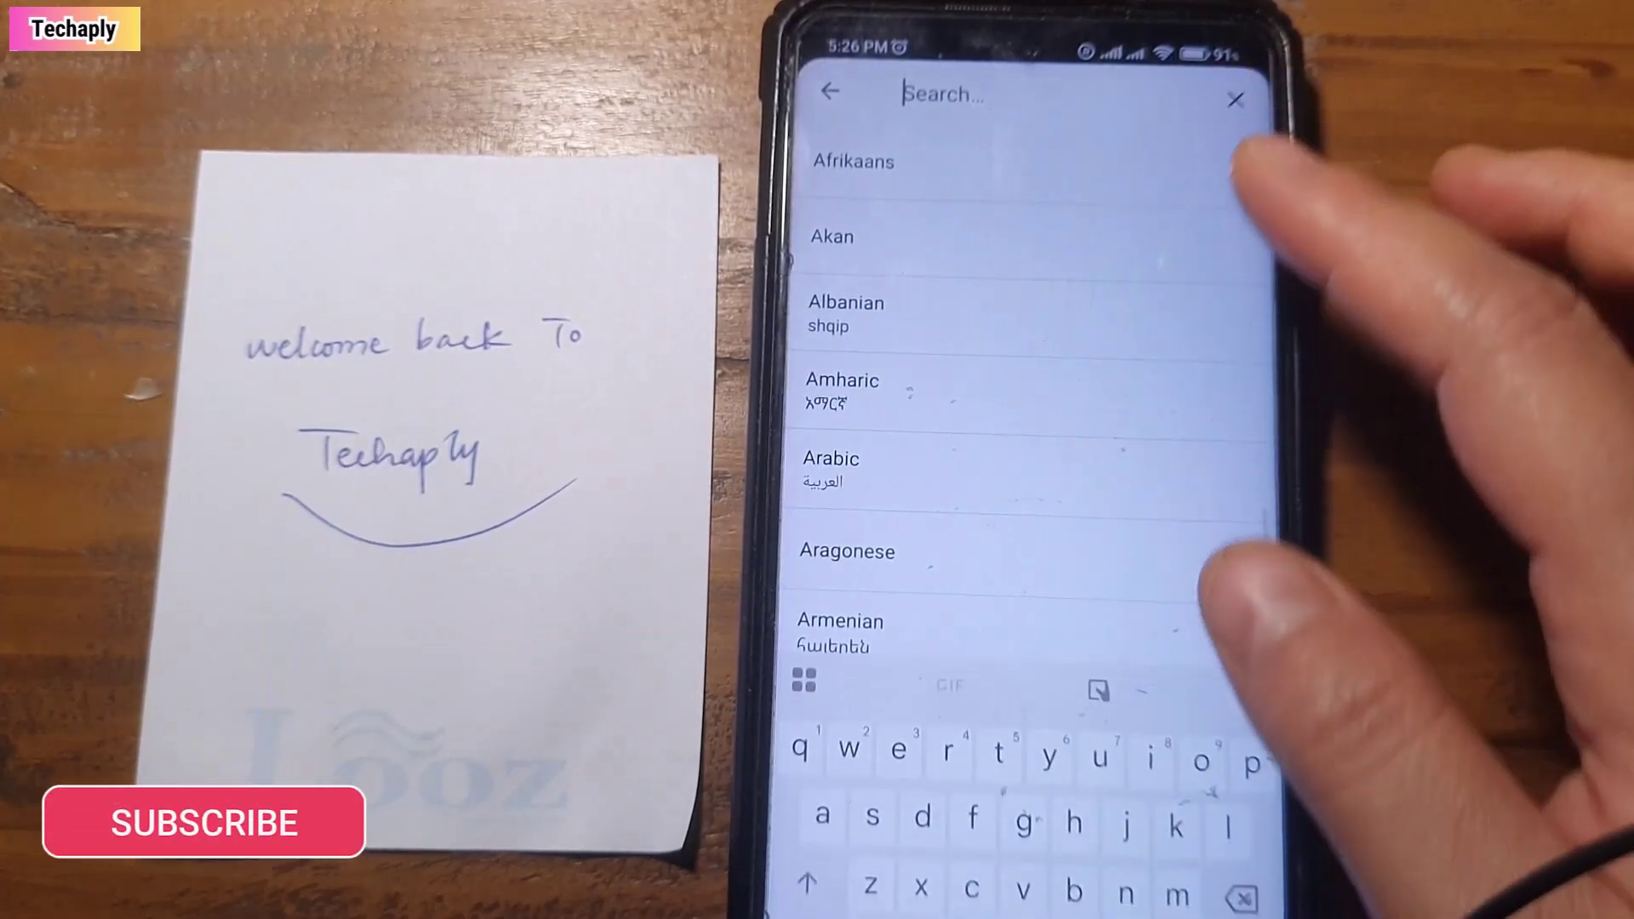
{"action": "type", "text": "eng"}
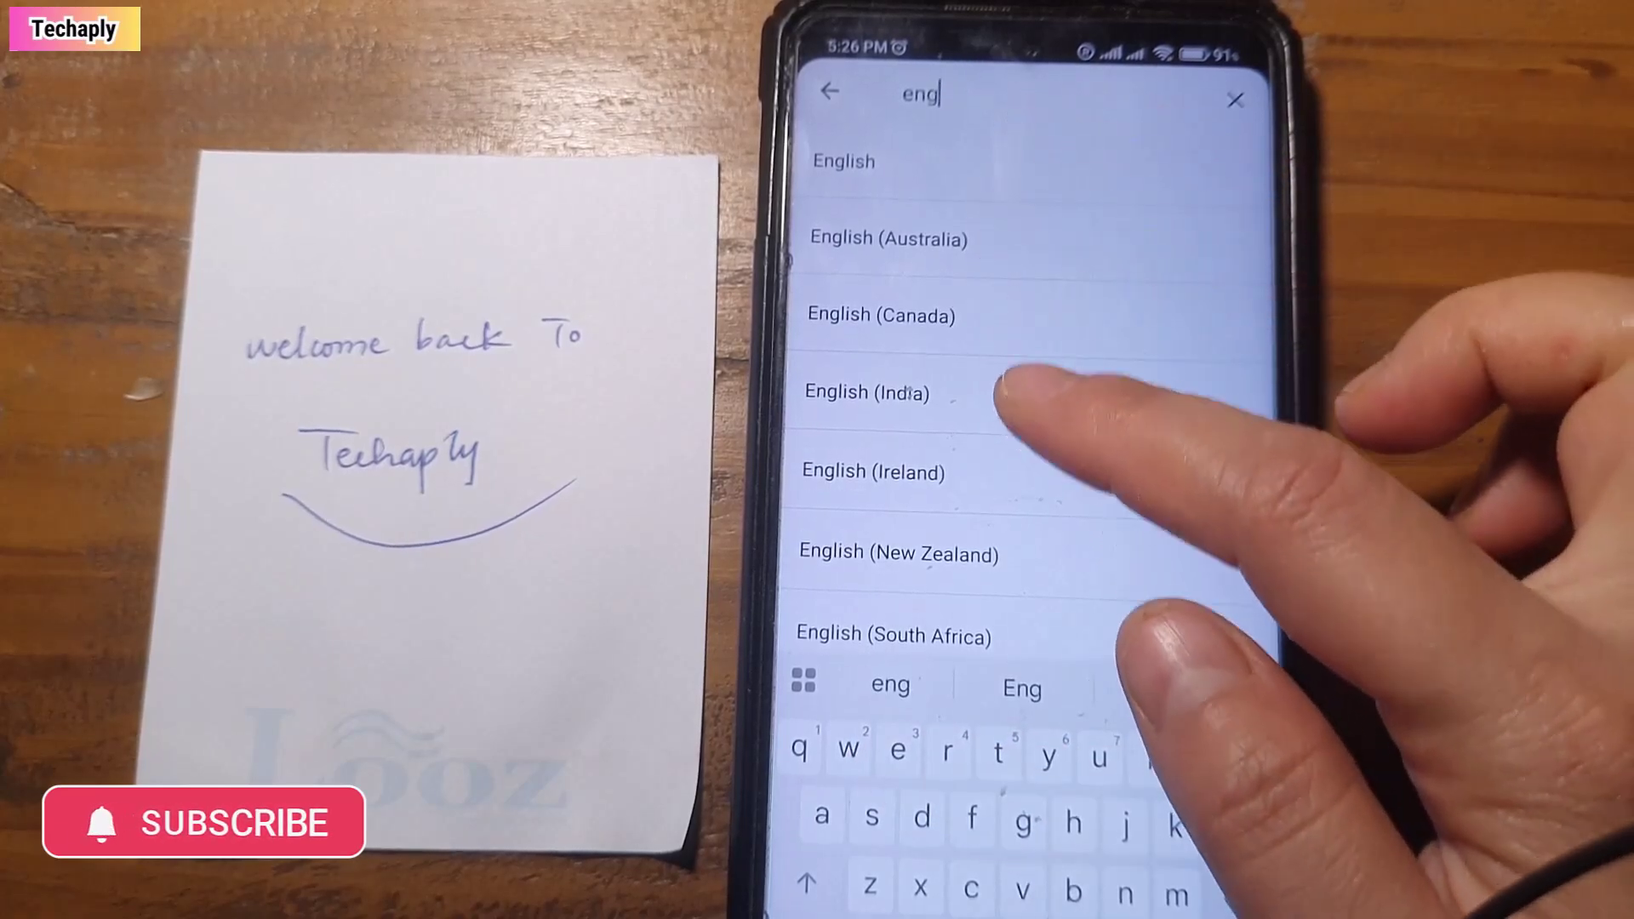
{"action": "left_click", "coordinate": [844, 161]}
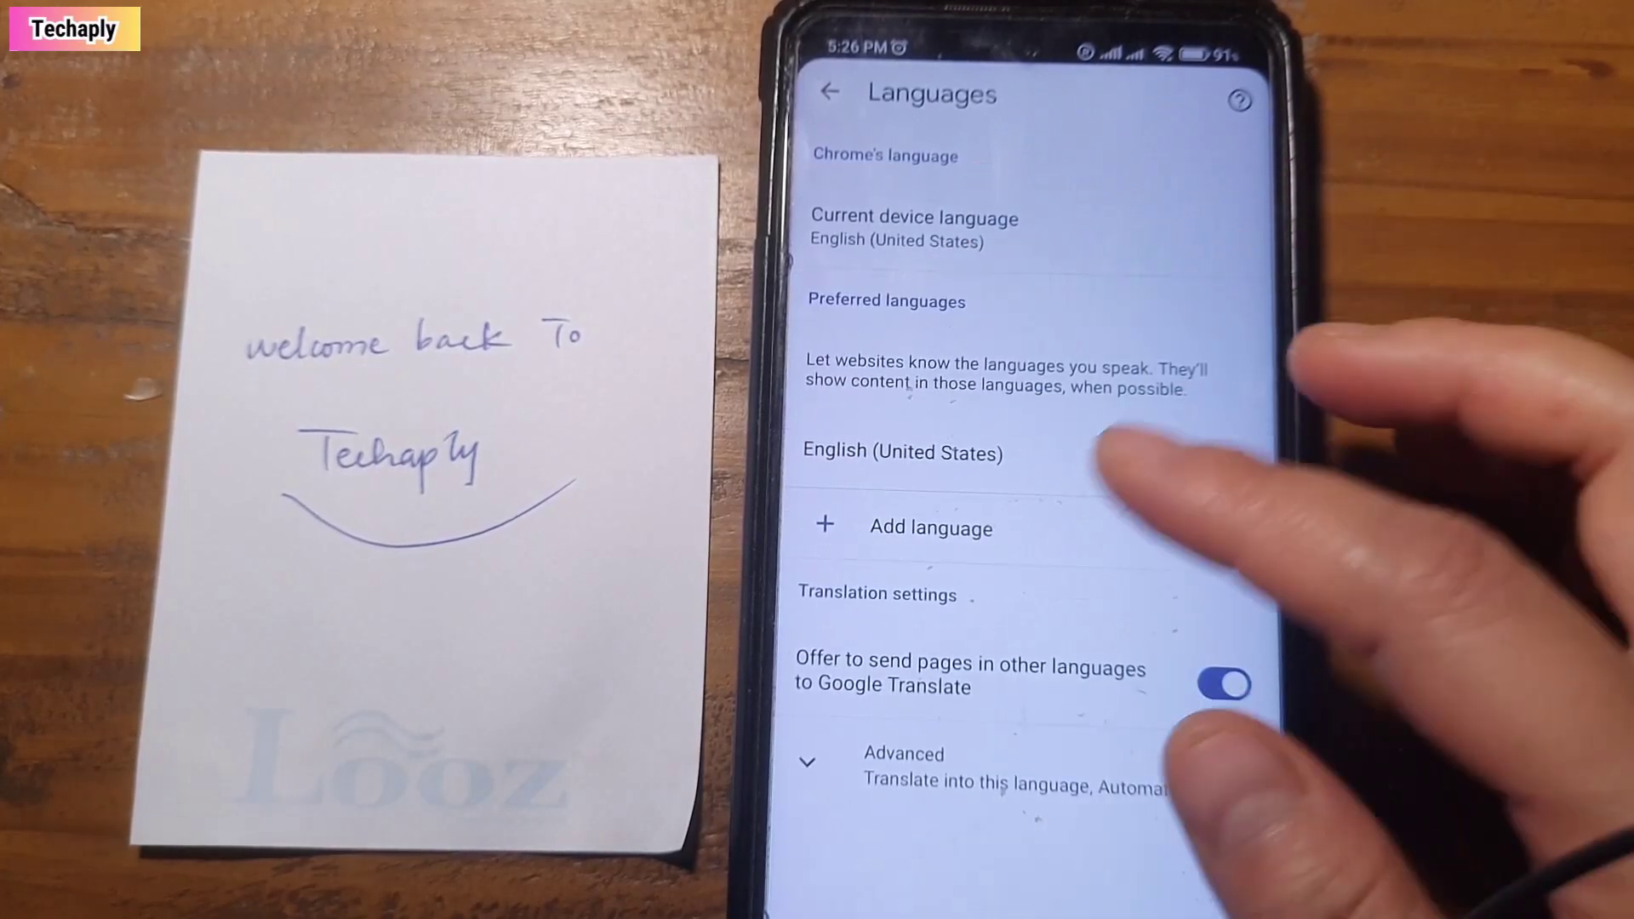
Add Vietnamese as a second preferred language below English.
{"action": "left_click", "coordinate": [920, 525]}
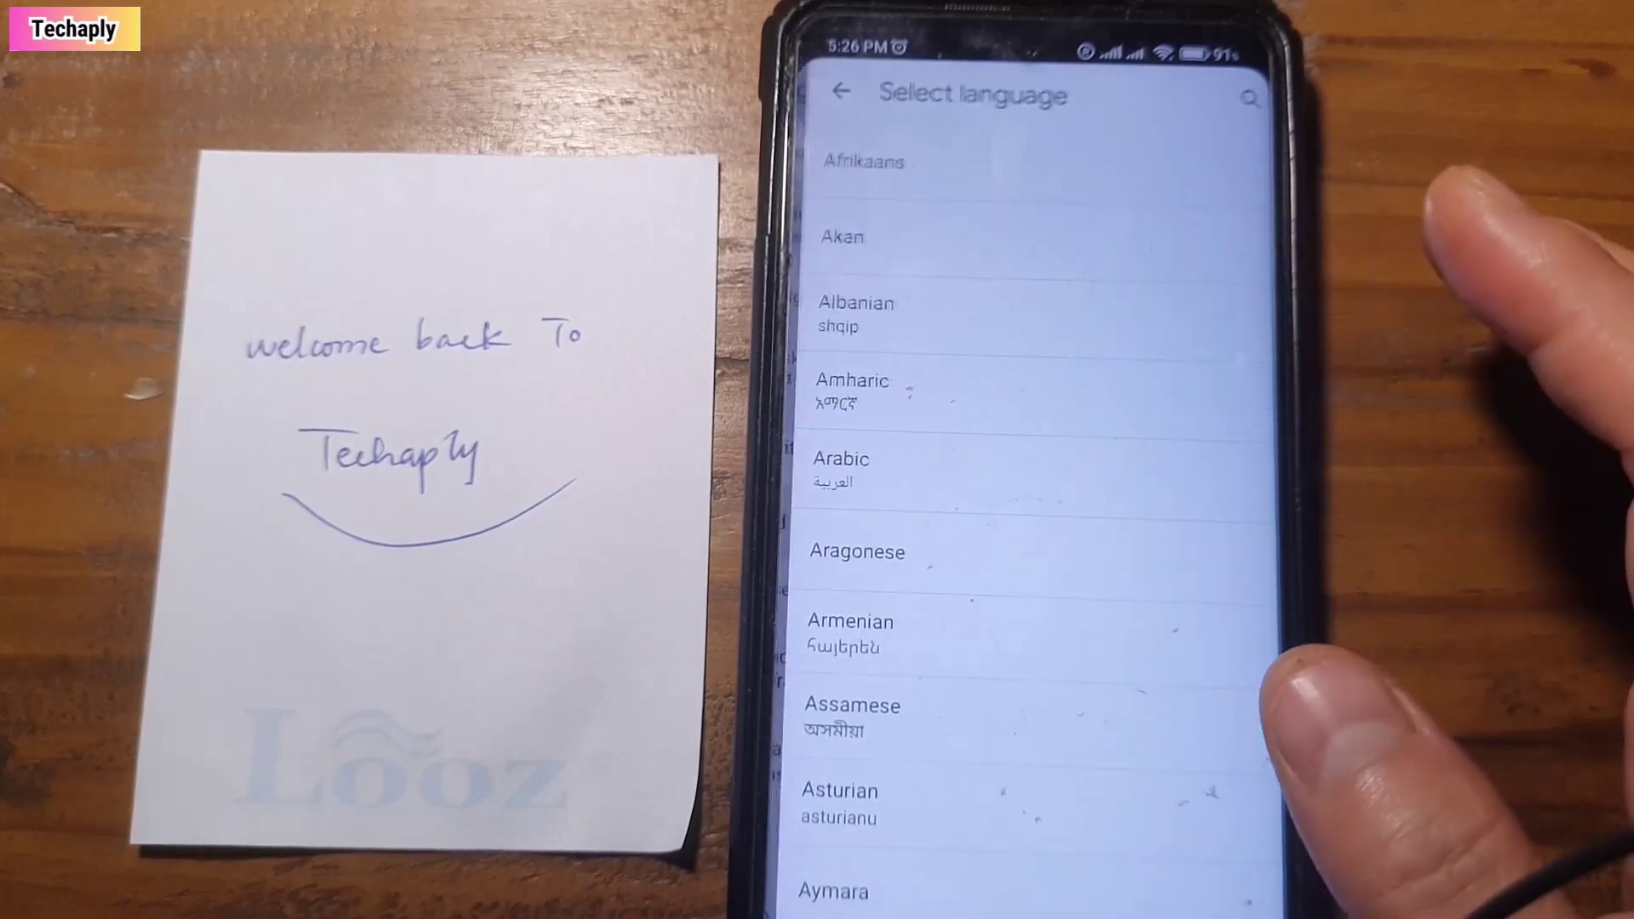
{"action": "left_click", "coordinate": [1245, 94]}
{"action": "type", "text": "v"}
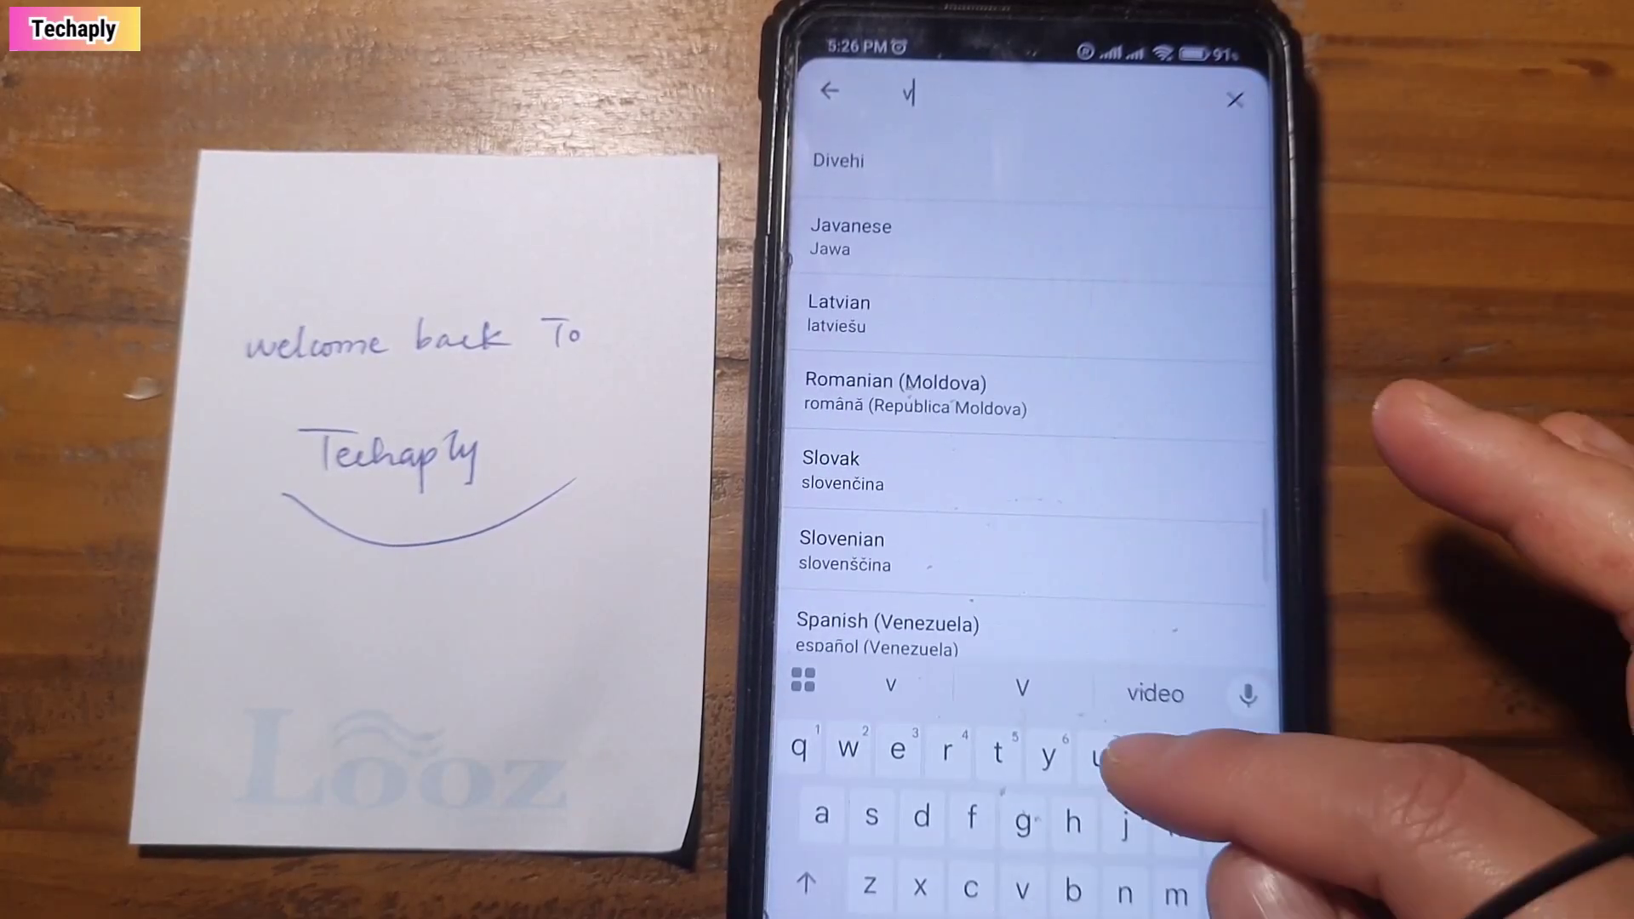
{"action": "left_click", "coordinate": [868, 549]}
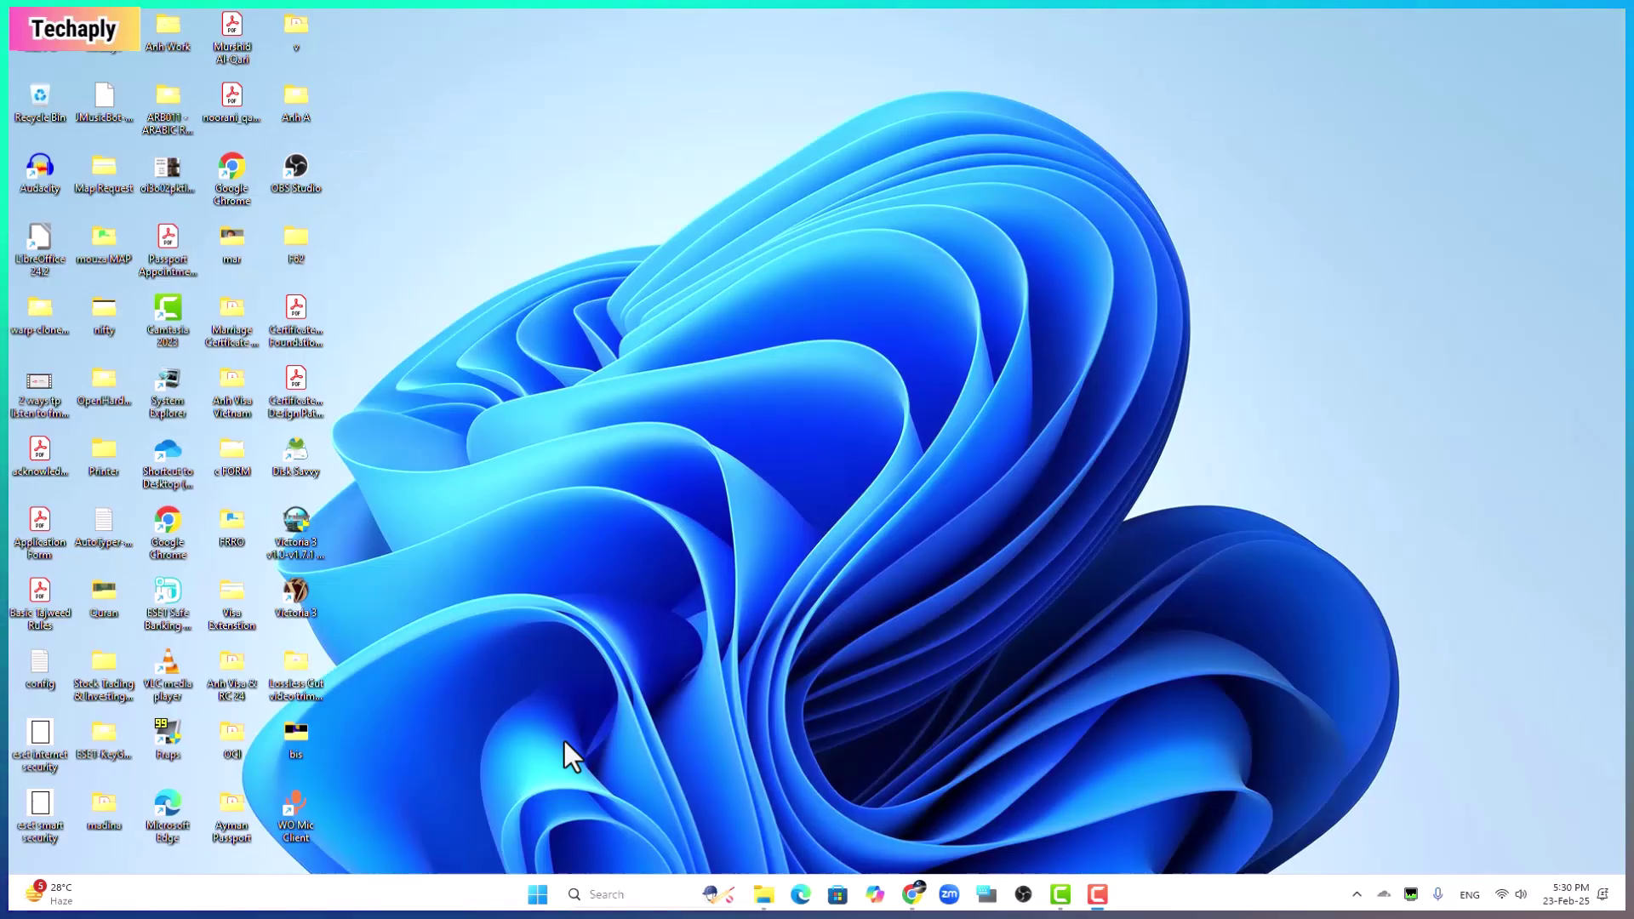
Launch desktop Chrome with the first profile, maximize the window, and open Settings.
{"action": "double_click", "coordinate": [231, 170]}
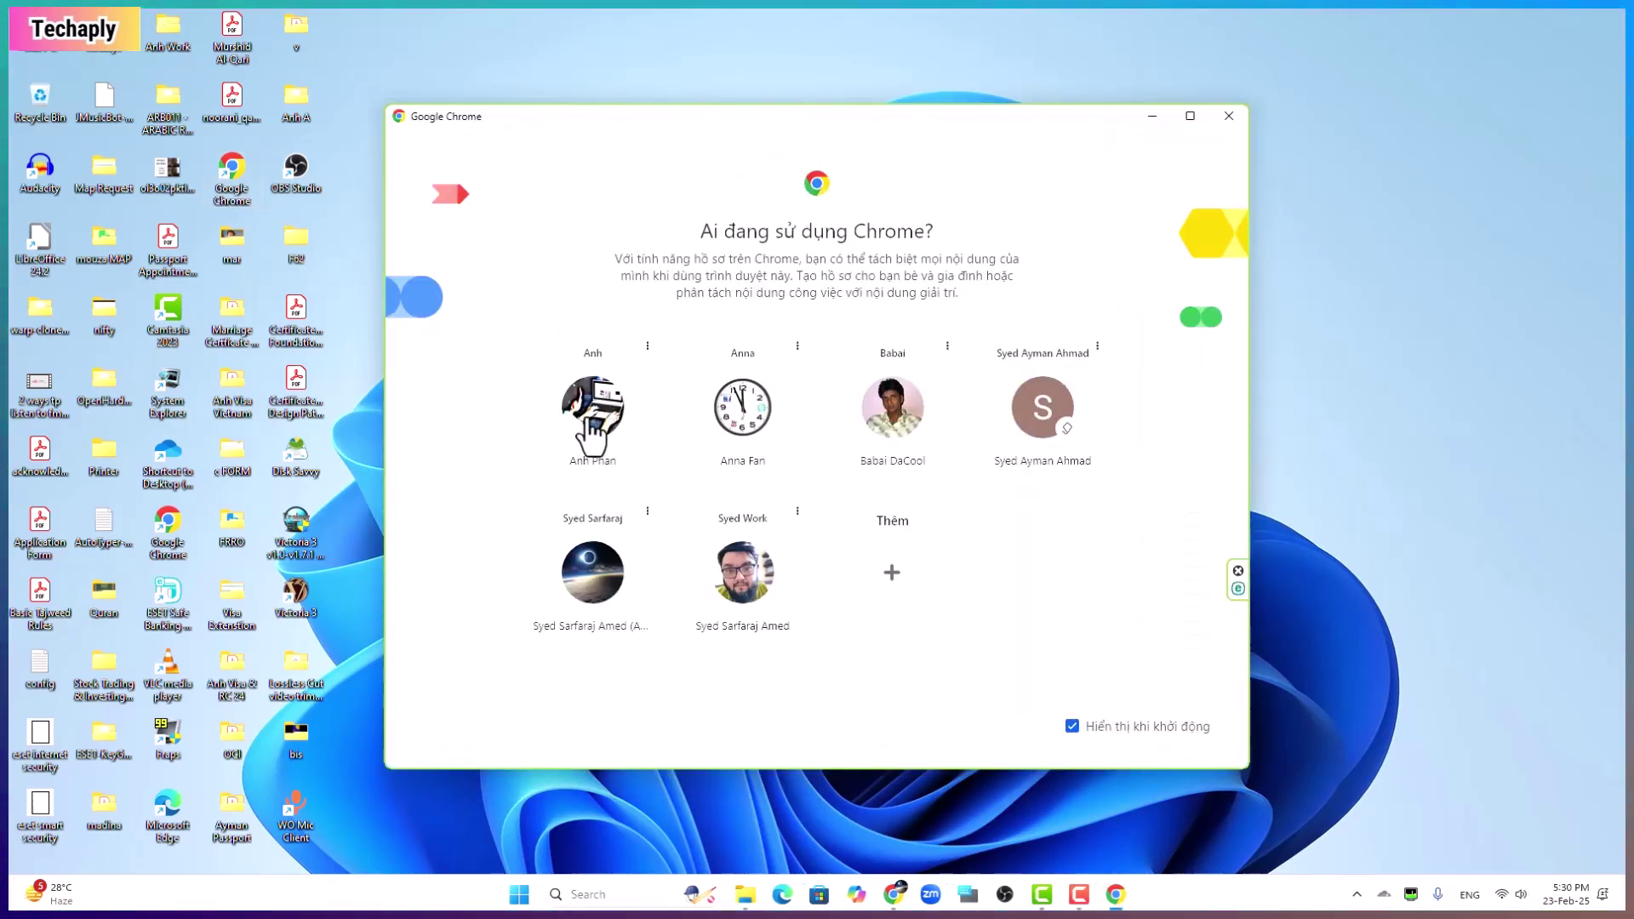
{"action": "left_click", "coordinate": [592, 422]}
{"action": "left_click", "coordinate": [913, 29]}
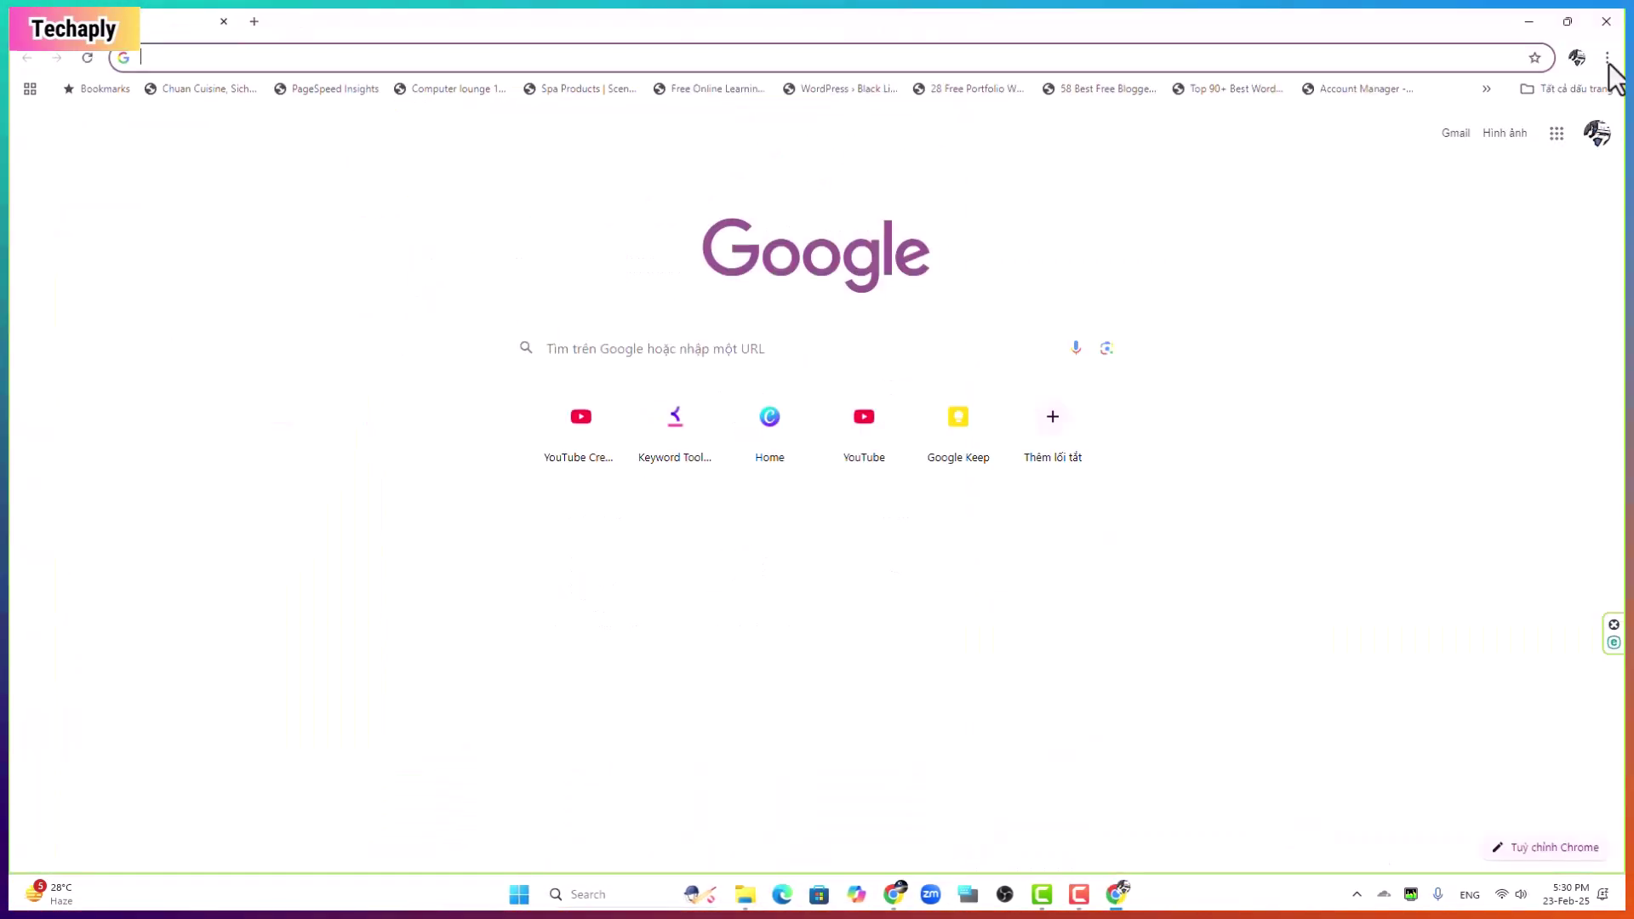
{"action": "left_click", "coordinate": [1607, 57]}
{"action": "left_click", "coordinate": [1394, 614]}
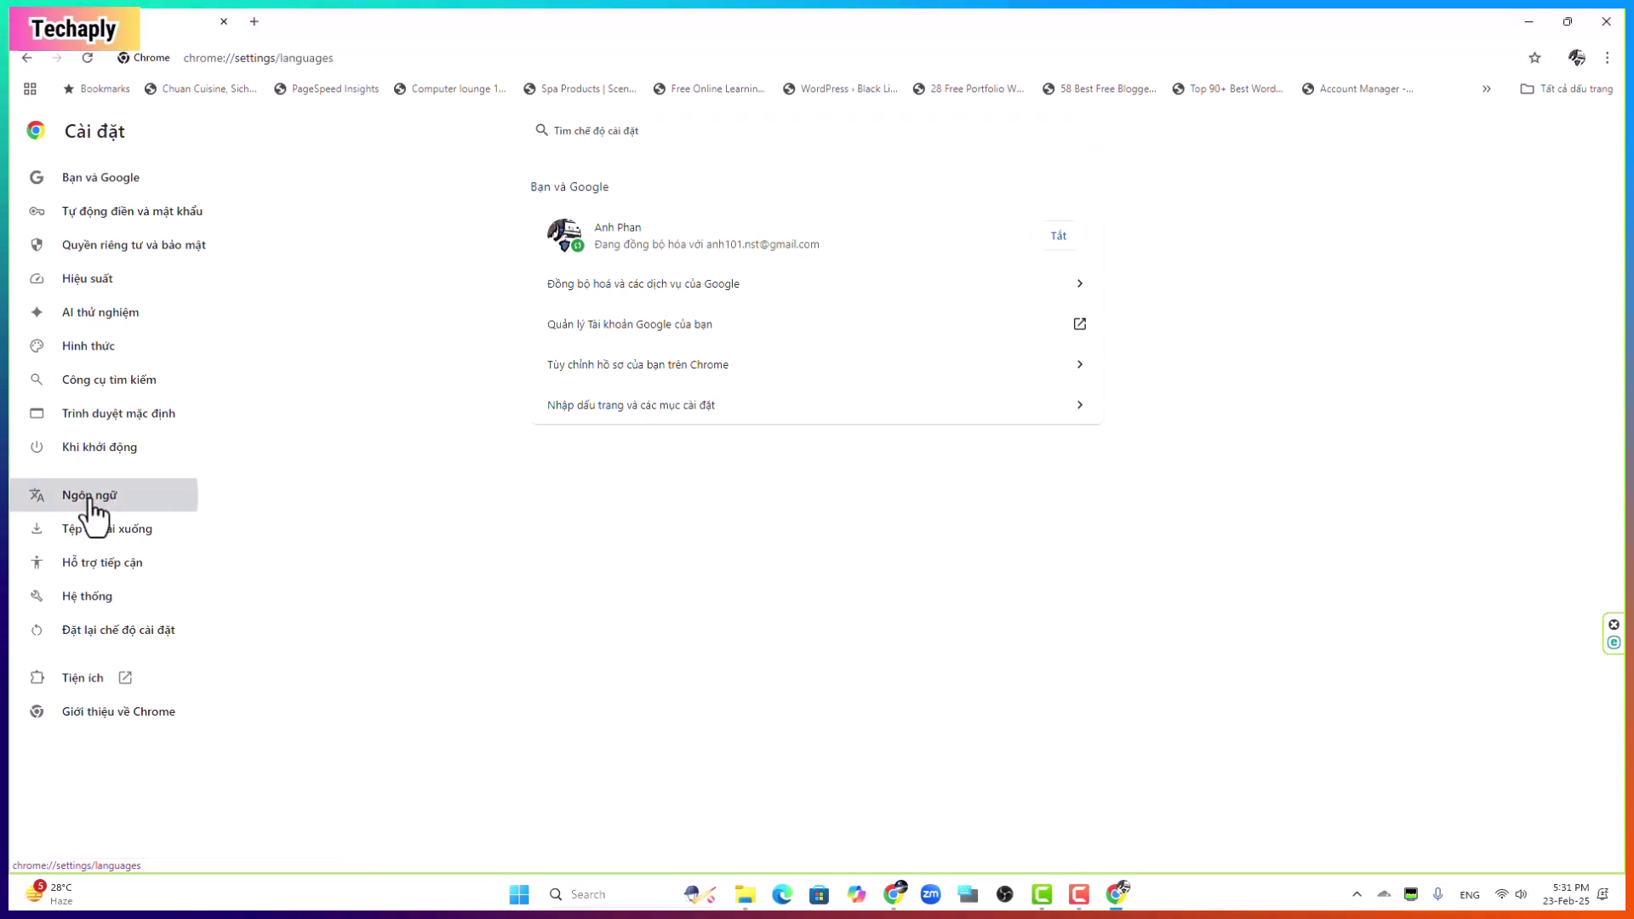
Add English (United States) as a preferred language and make it Chrome's display language.
{"action": "left_click", "coordinate": [89, 496]}
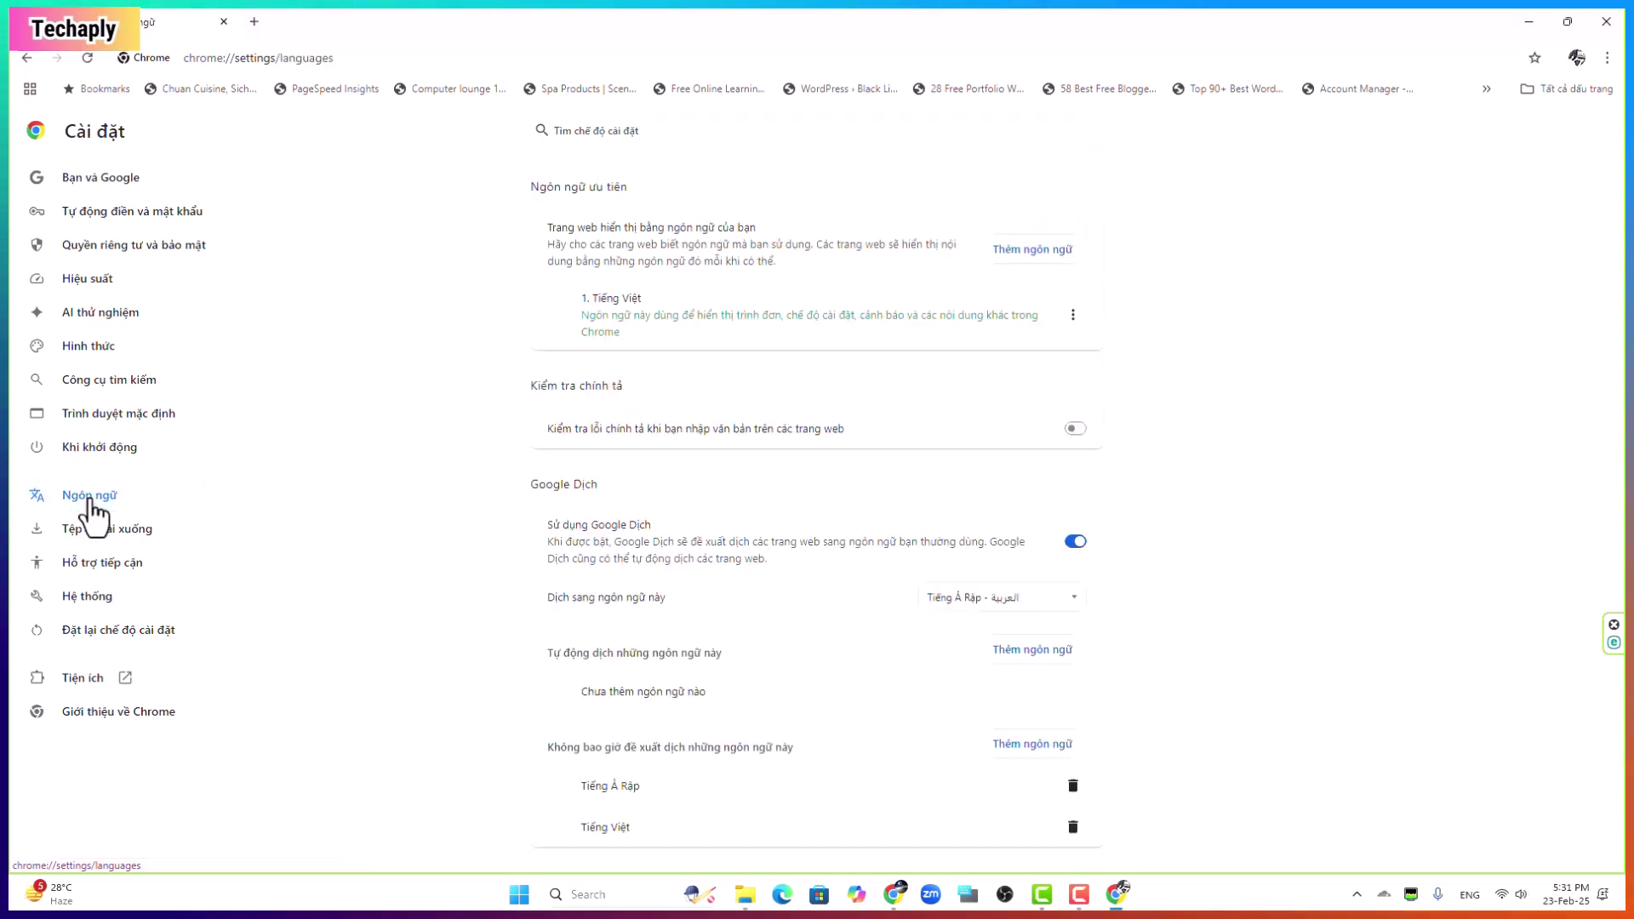
{"action": "left_click", "coordinate": [1032, 251]}
{"action": "type", "text": "e"}
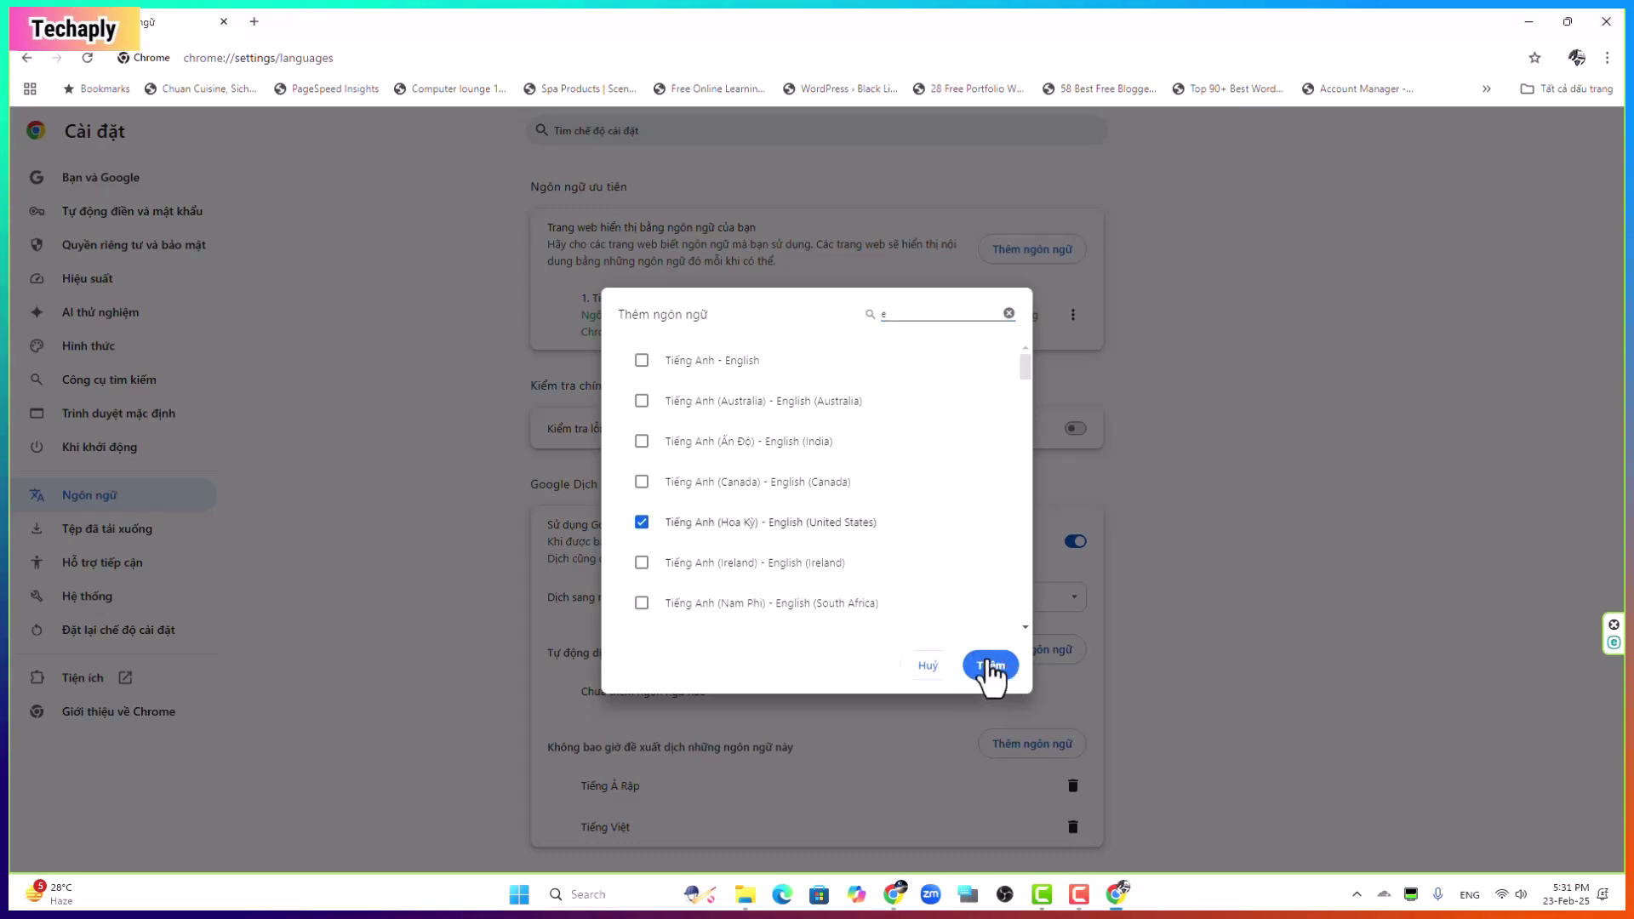
{"action": "left_click", "coordinate": [991, 667]}
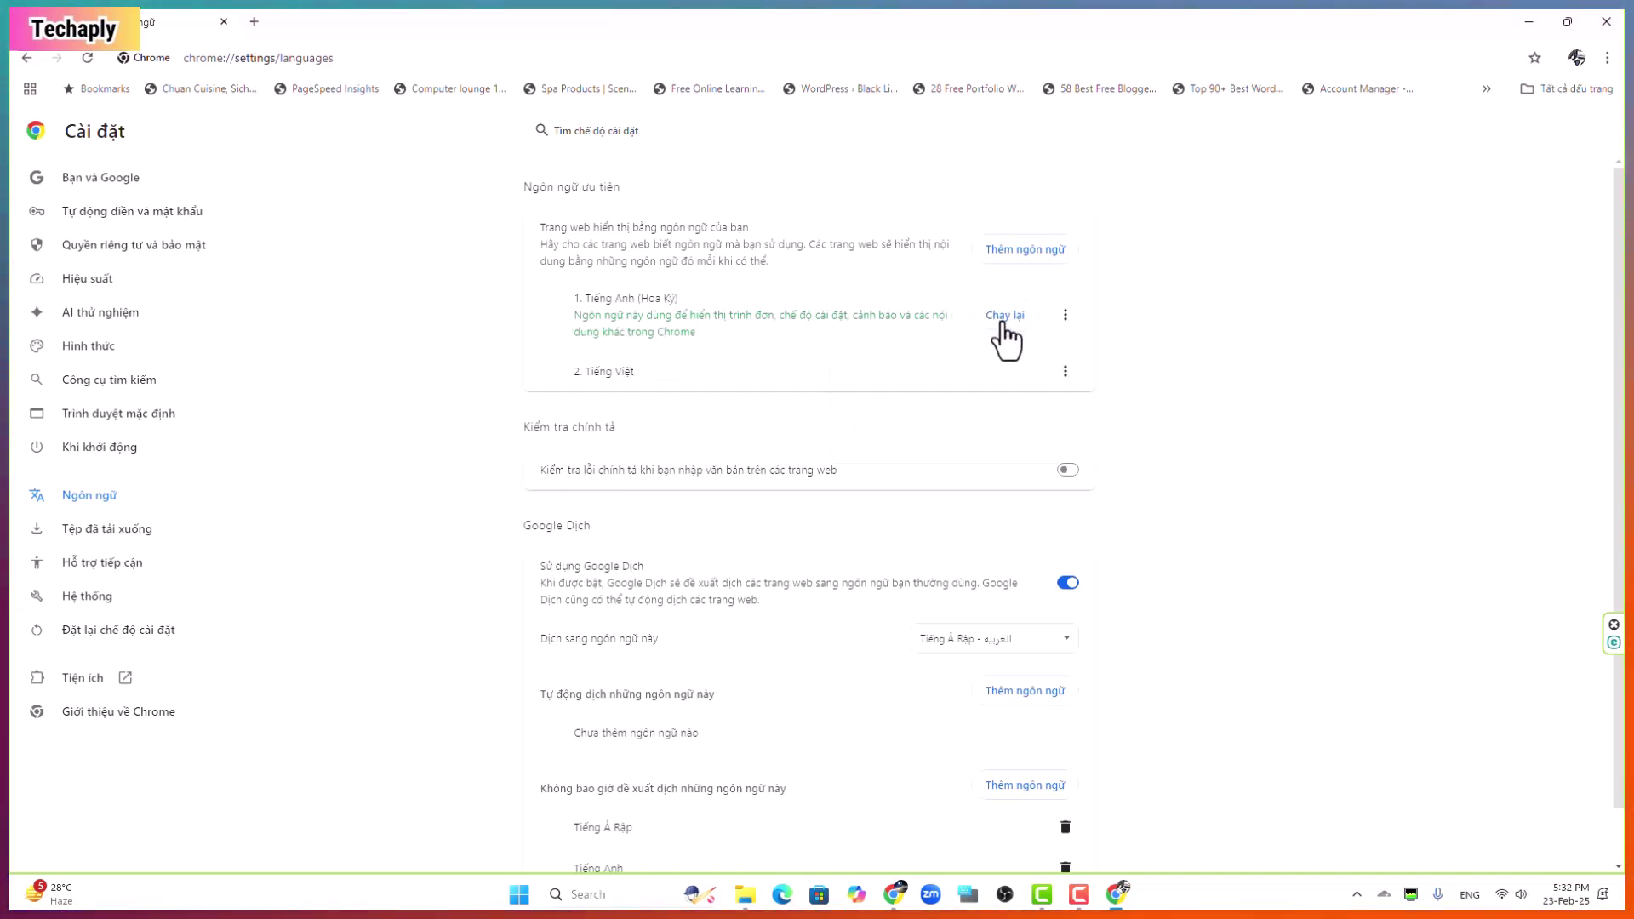
Relaunch Chrome so its interface switches to English.
{"action": "left_click", "coordinate": [1005, 315]}
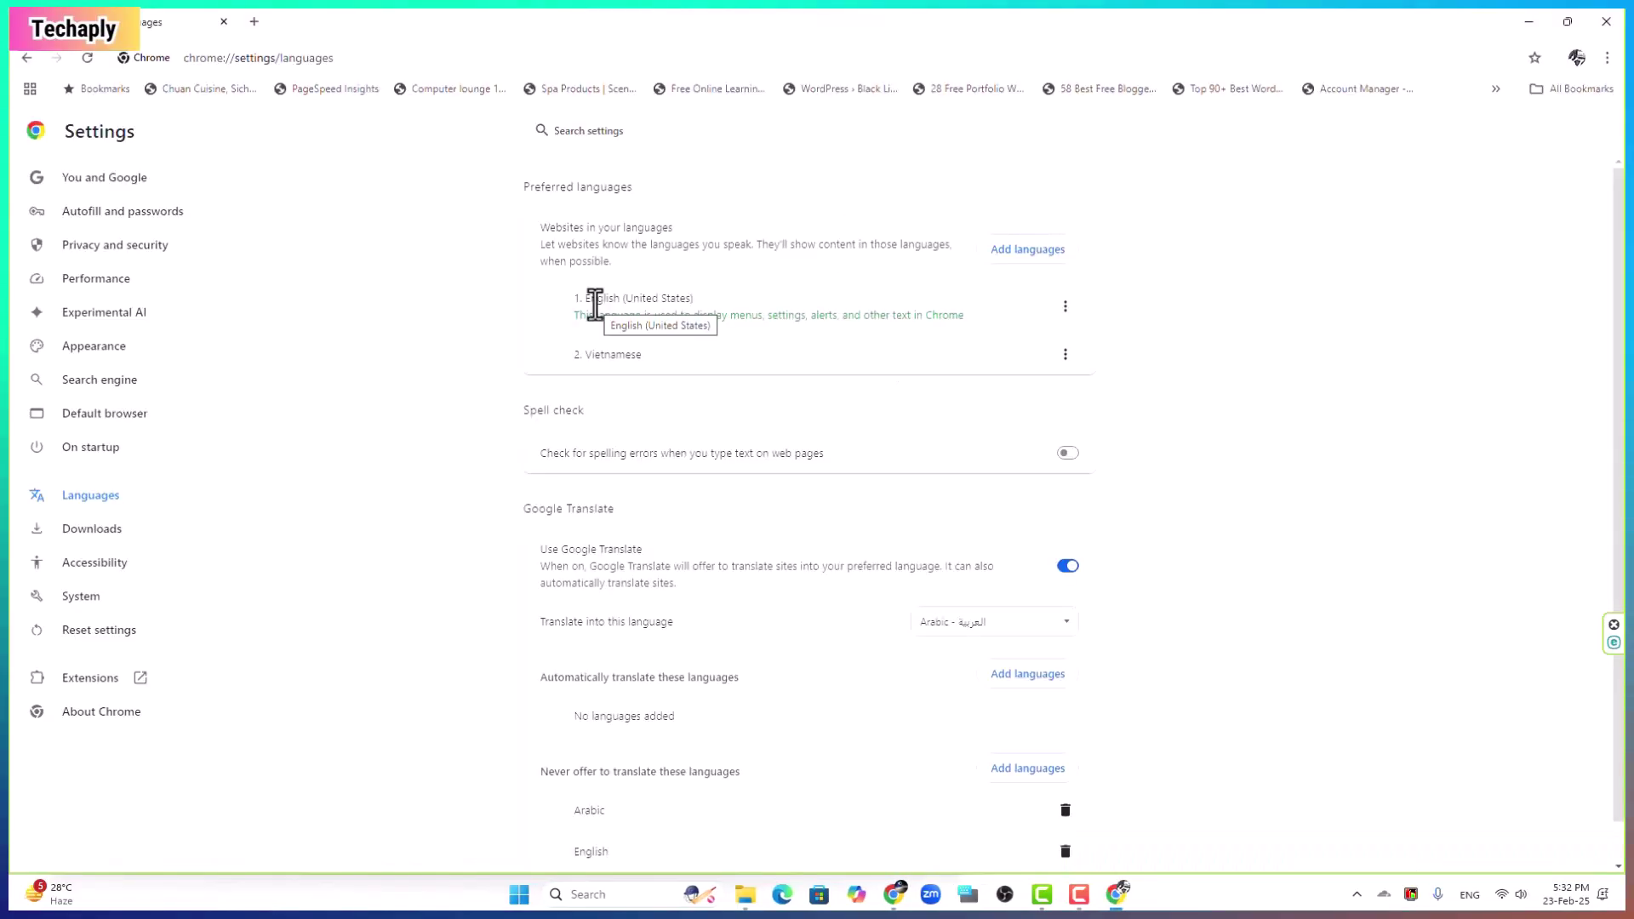